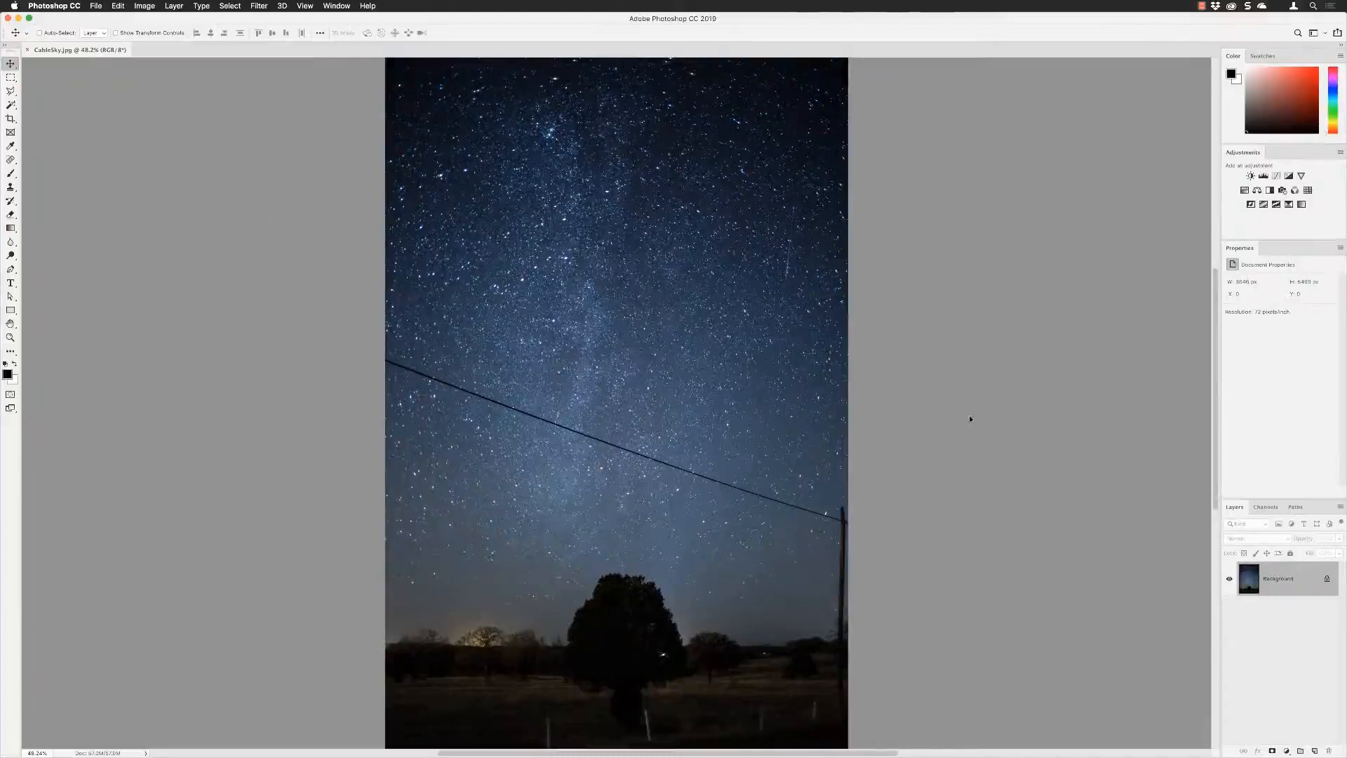
- Float the Layers panel beside the photo and add an empty layer named "Remove" above the Background
{"action": "left_click_drag", "start_coordinate": [1235, 508], "coordinate": [935, 229]}
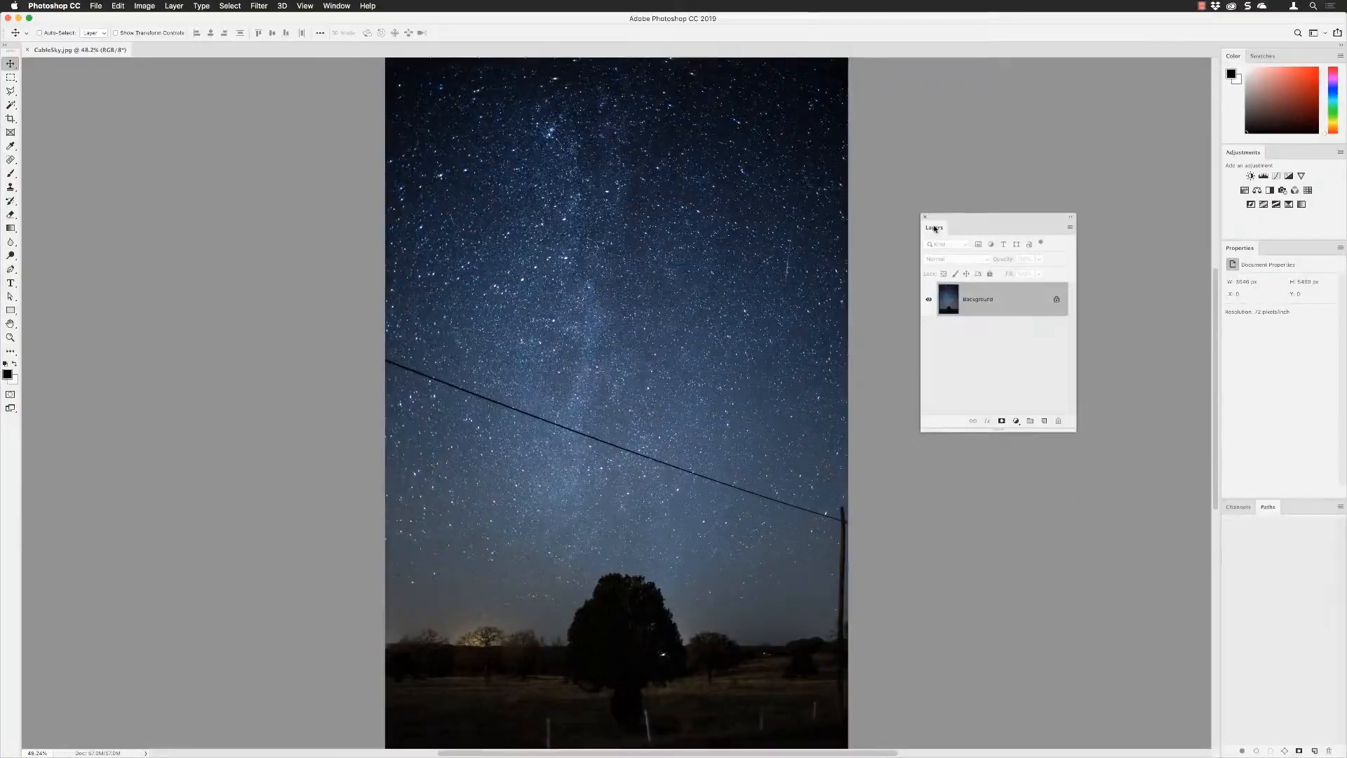
{"action": "left_click", "coordinate": [1044, 422], "text": "alt"}
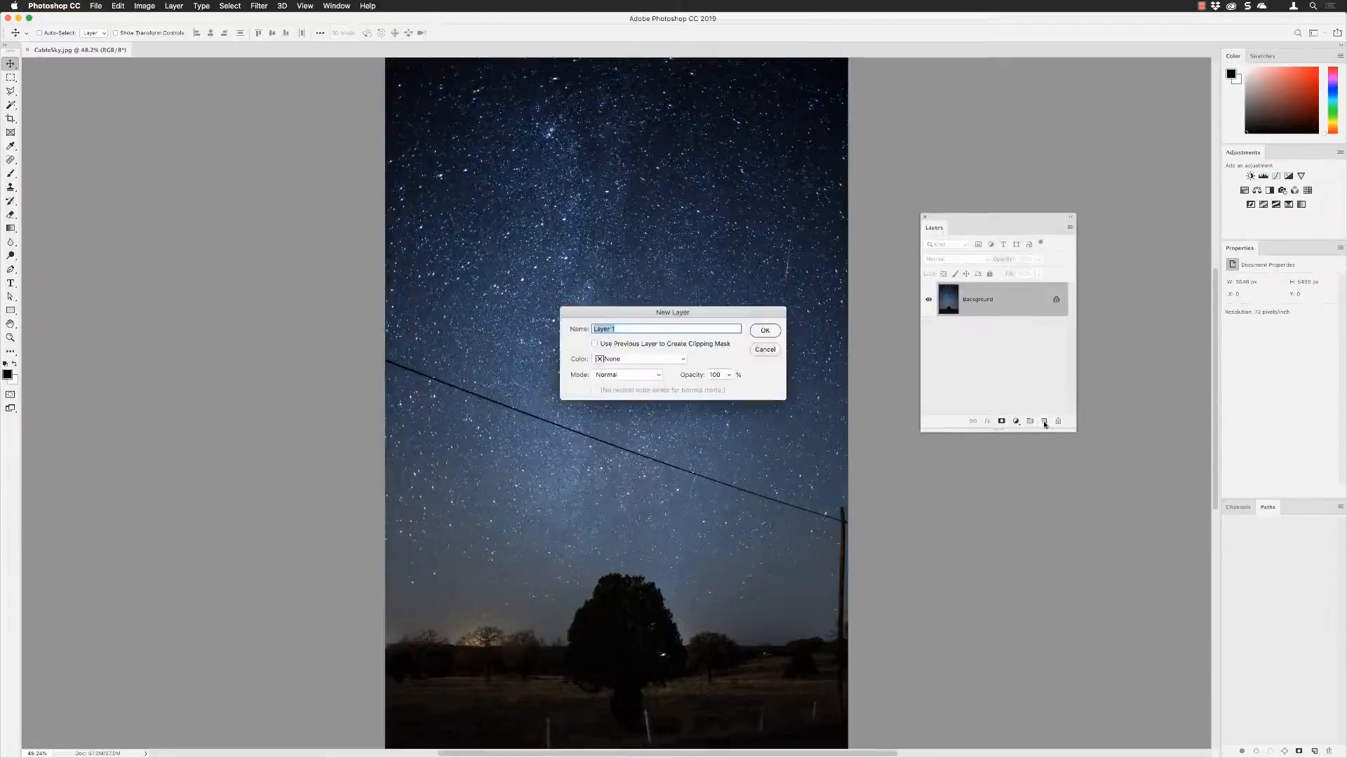
{"action": "type", "text": "Remove"}
{"action": "key", "text": "Return"}
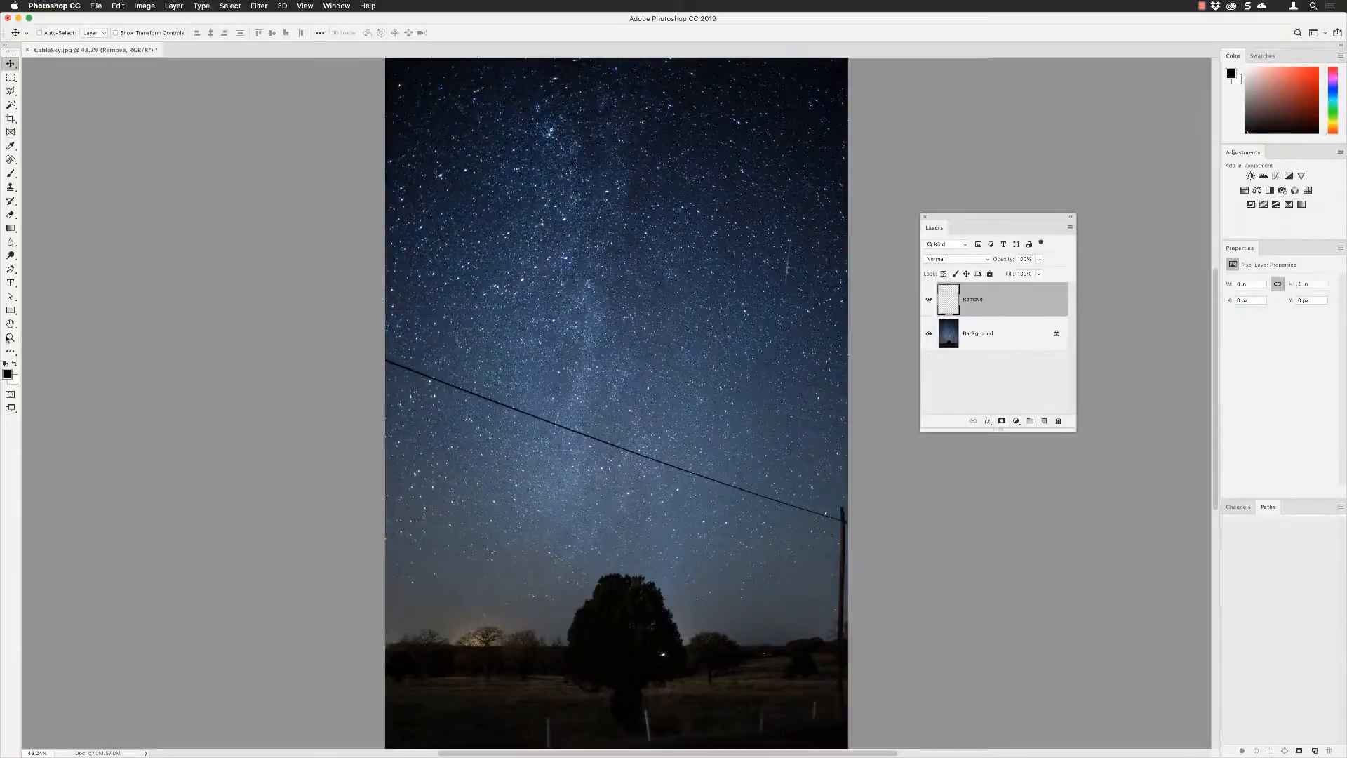
- Set up the Spot Healing Brush with a larger brush size, Content-Aware type and Sample All Layers enabled for work on the cable
{"action": "left_click", "coordinate": [10, 338]}
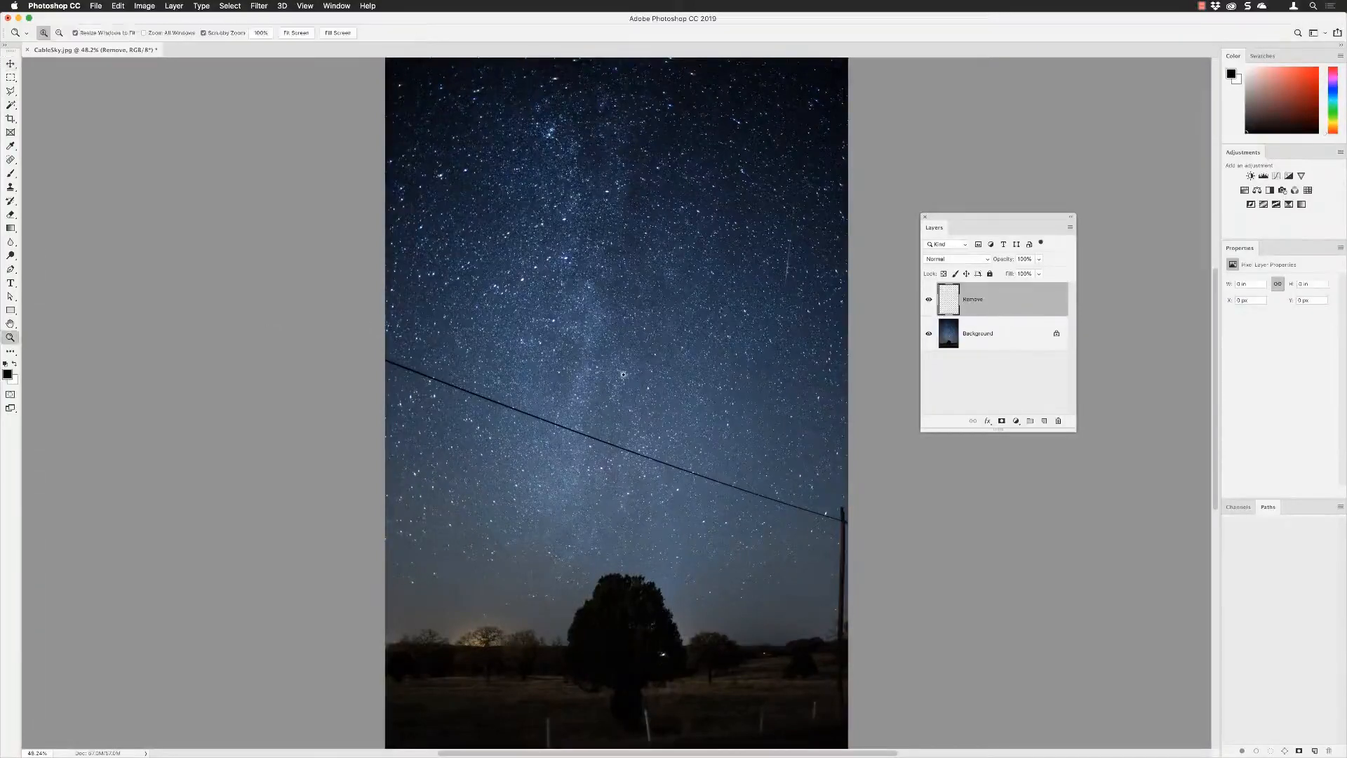
{"action": "left_click", "coordinate": [640, 406]}
{"action": "left_click", "coordinate": [644, 408]}
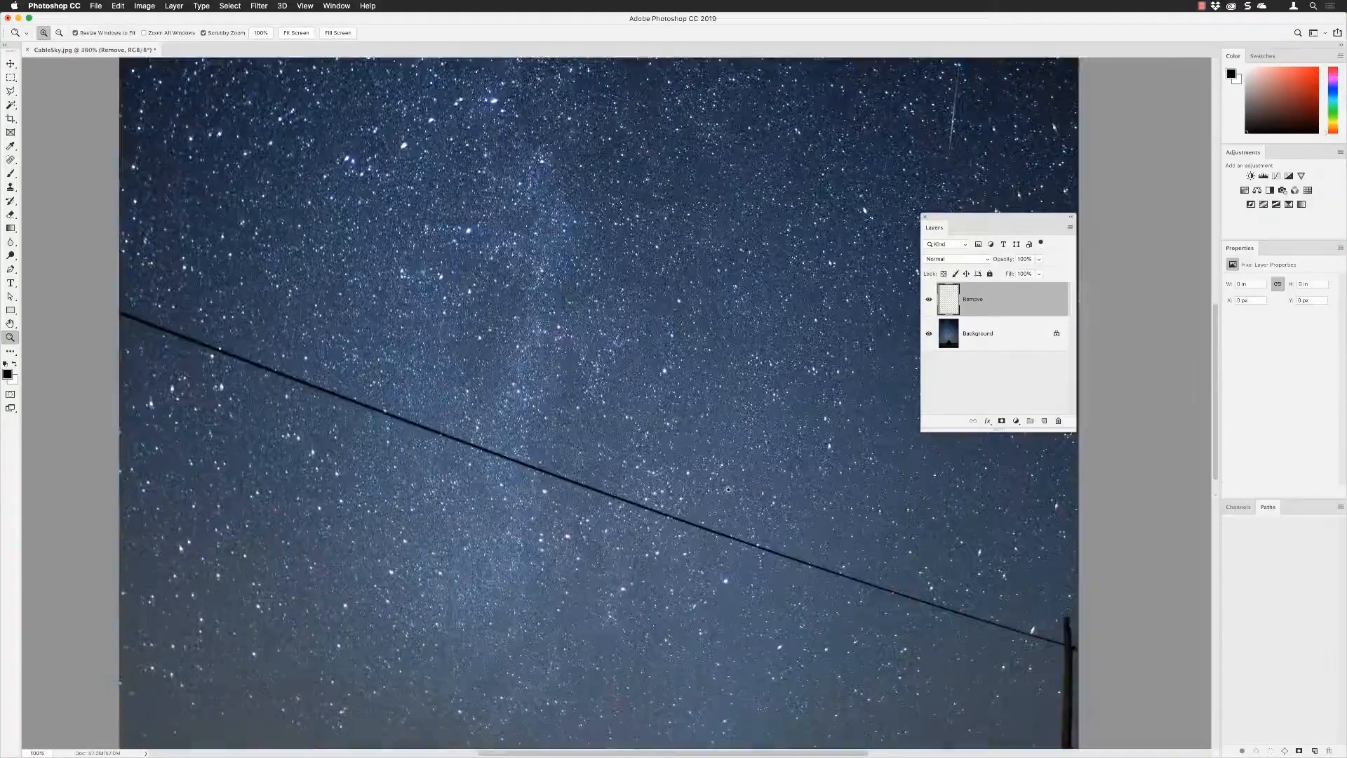
{"action": "left_click_drag", "start_coordinate": [729, 488], "coordinate": [744, 284]}
{"action": "left_click_drag", "start_coordinate": [938, 219], "coordinate": [67, 383]}
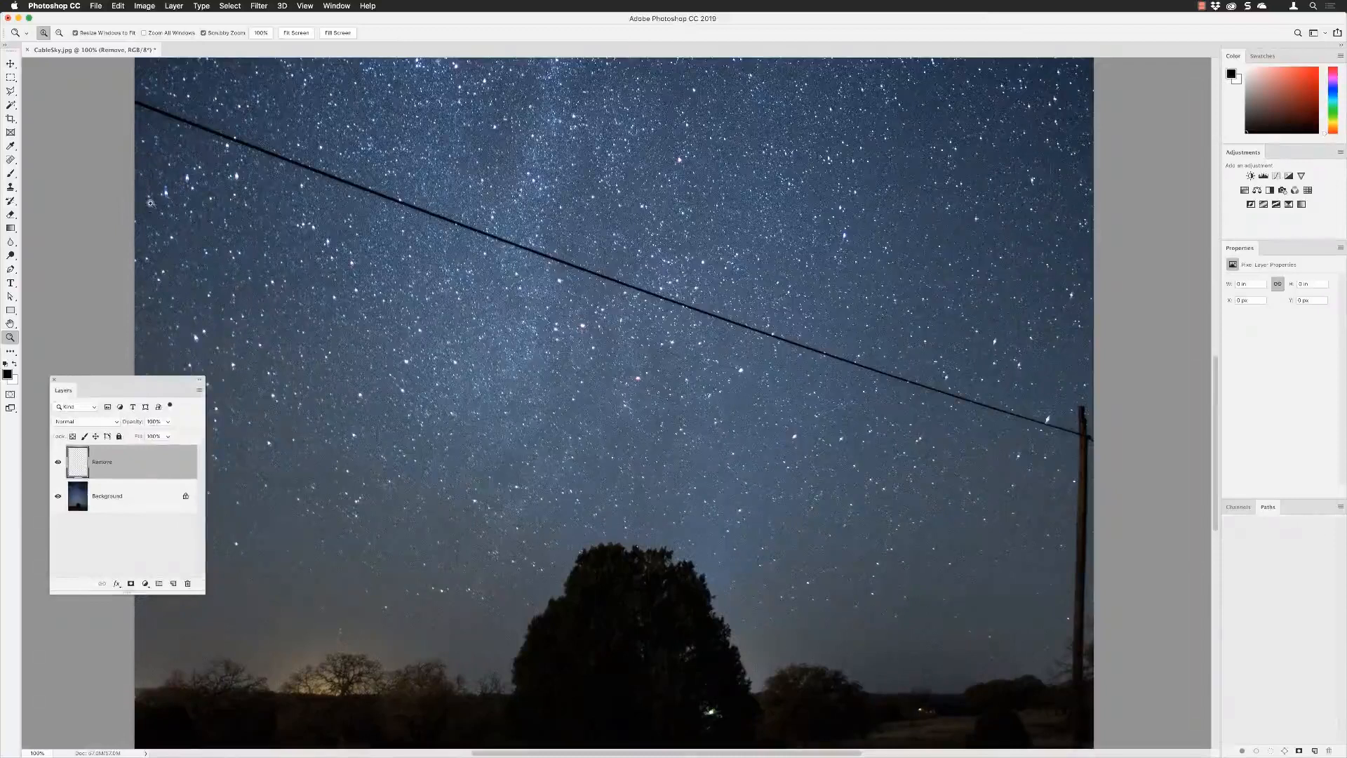
{"action": "left_click", "coordinate": [10, 160]}
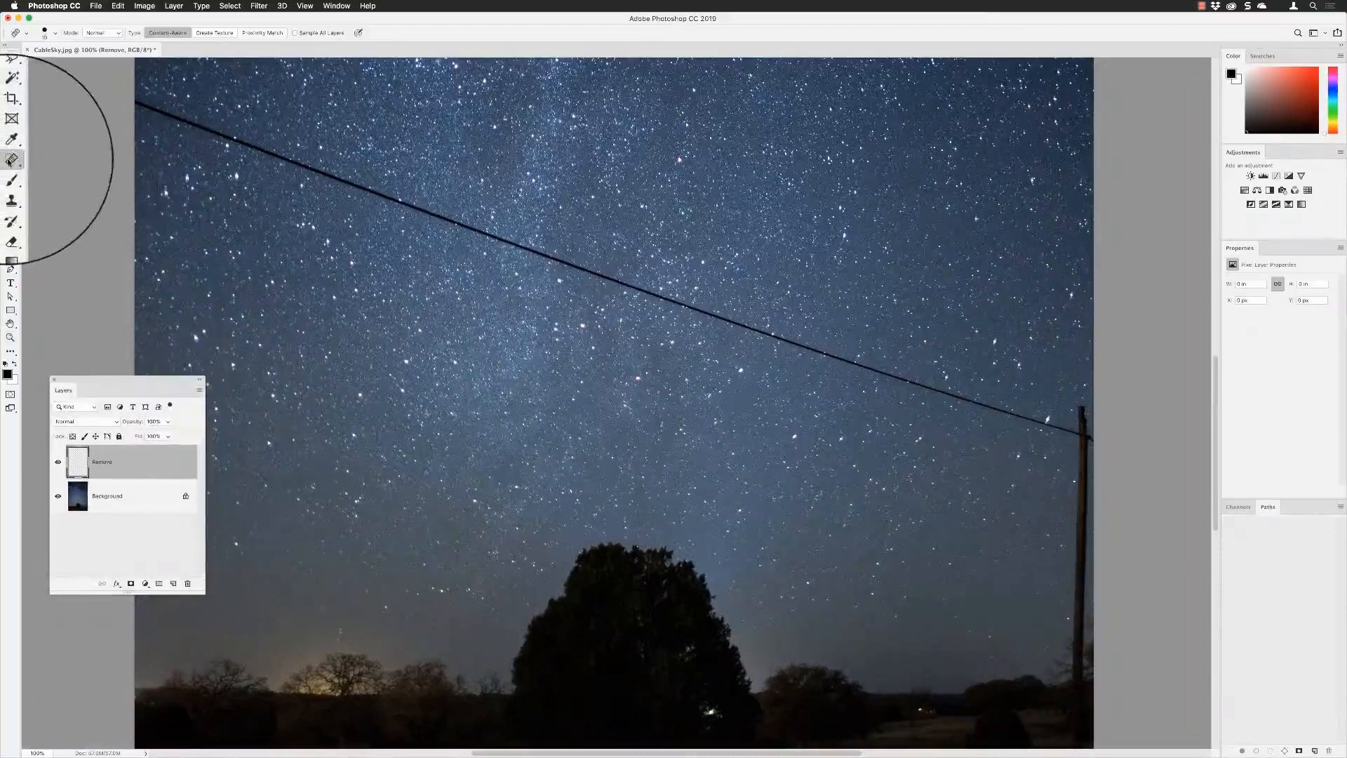
{"action": "left_click", "coordinate": [43, 163]}
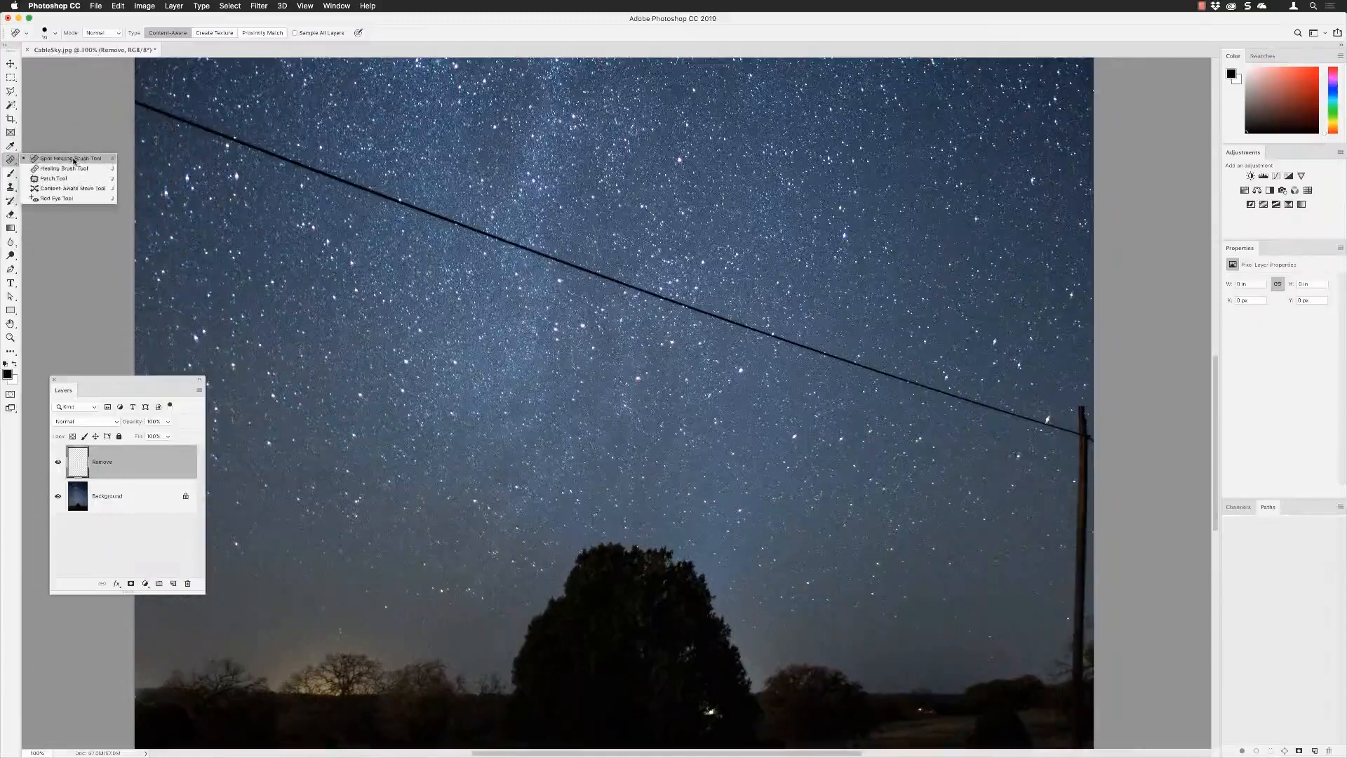
{"action": "left_click", "coordinate": [74, 159]}
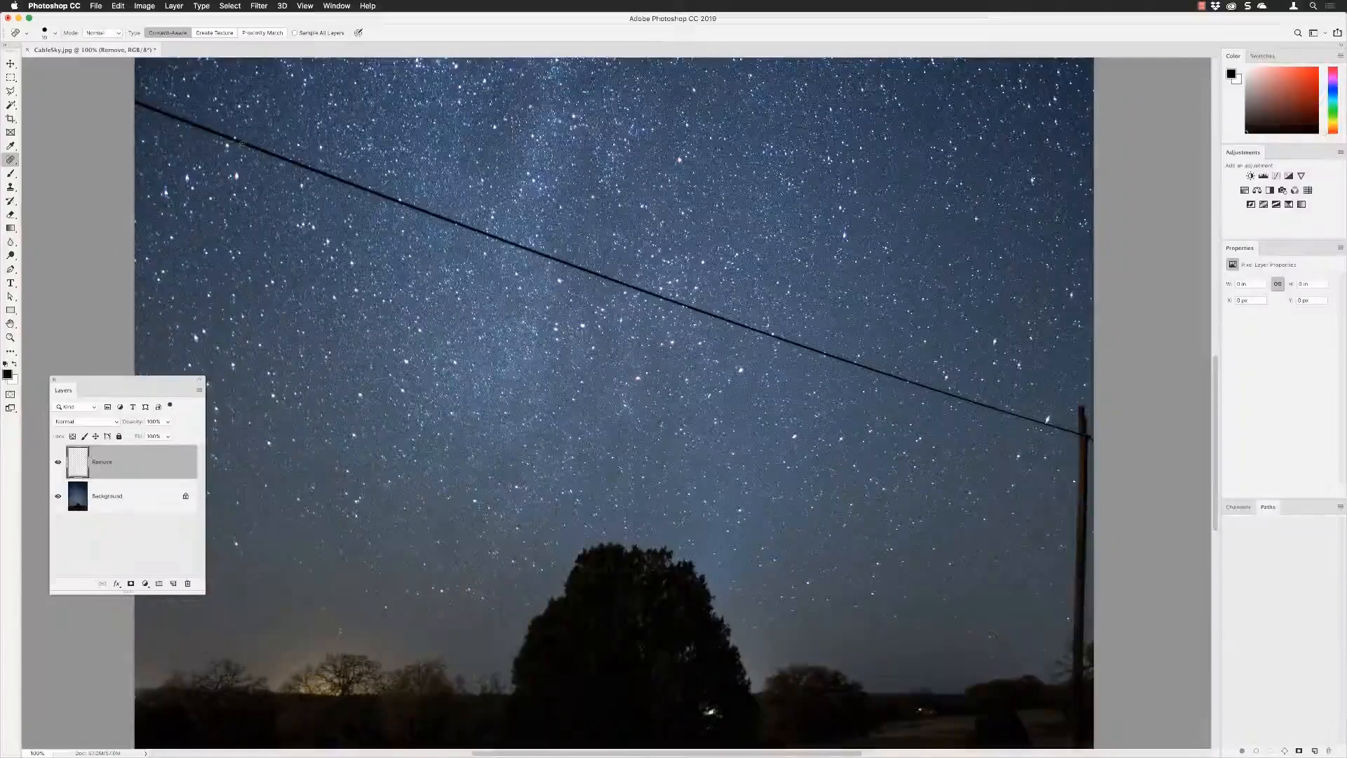
{"action": "left_click", "coordinate": [55, 34]}
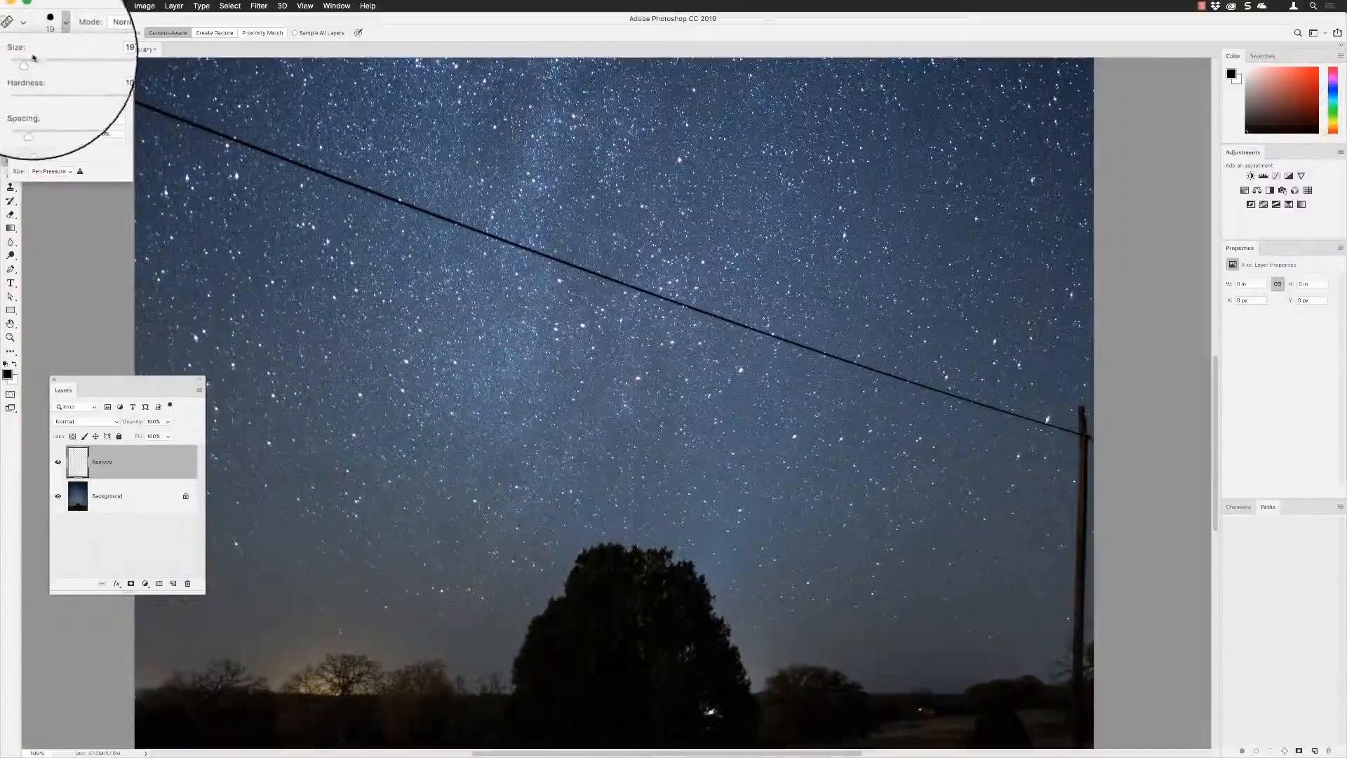
{"action": "left_click_drag", "start_coordinate": [29, 61], "coordinate": [68, 65]}
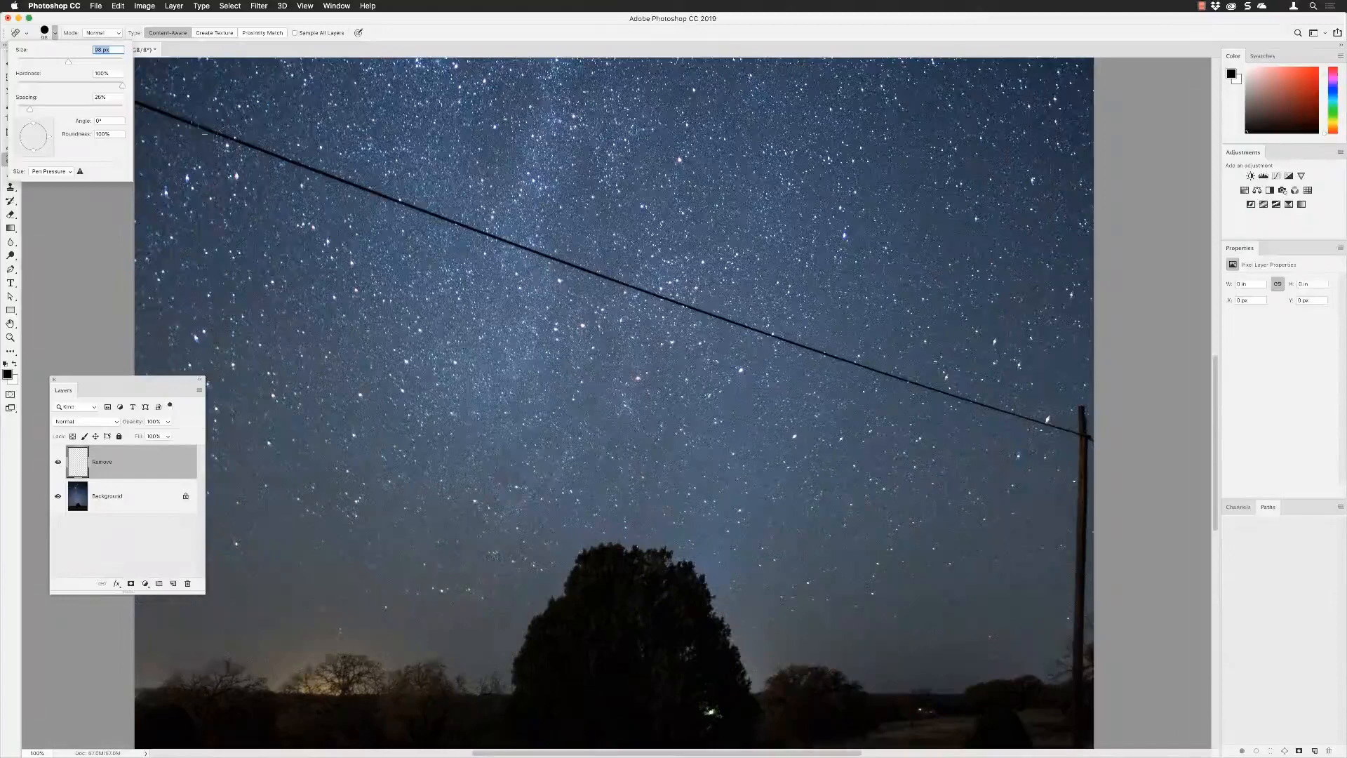
{"action": "key", "text": "Return"}
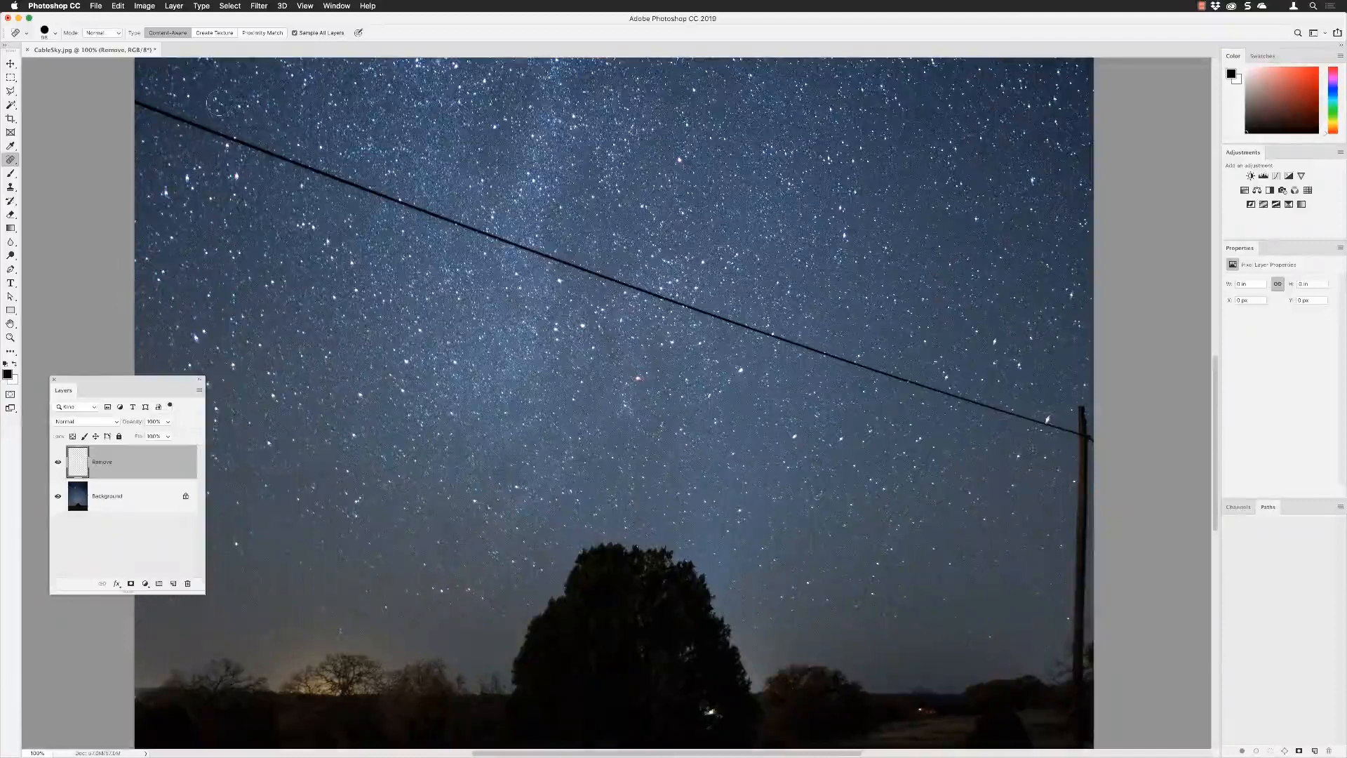
- Paint out the whole cable with the Spot Healing Brush, from the photo's left edge to the utility pole
{"action": "left_click_drag", "start_coordinate": [123, 96], "coordinate": [484, 231]}
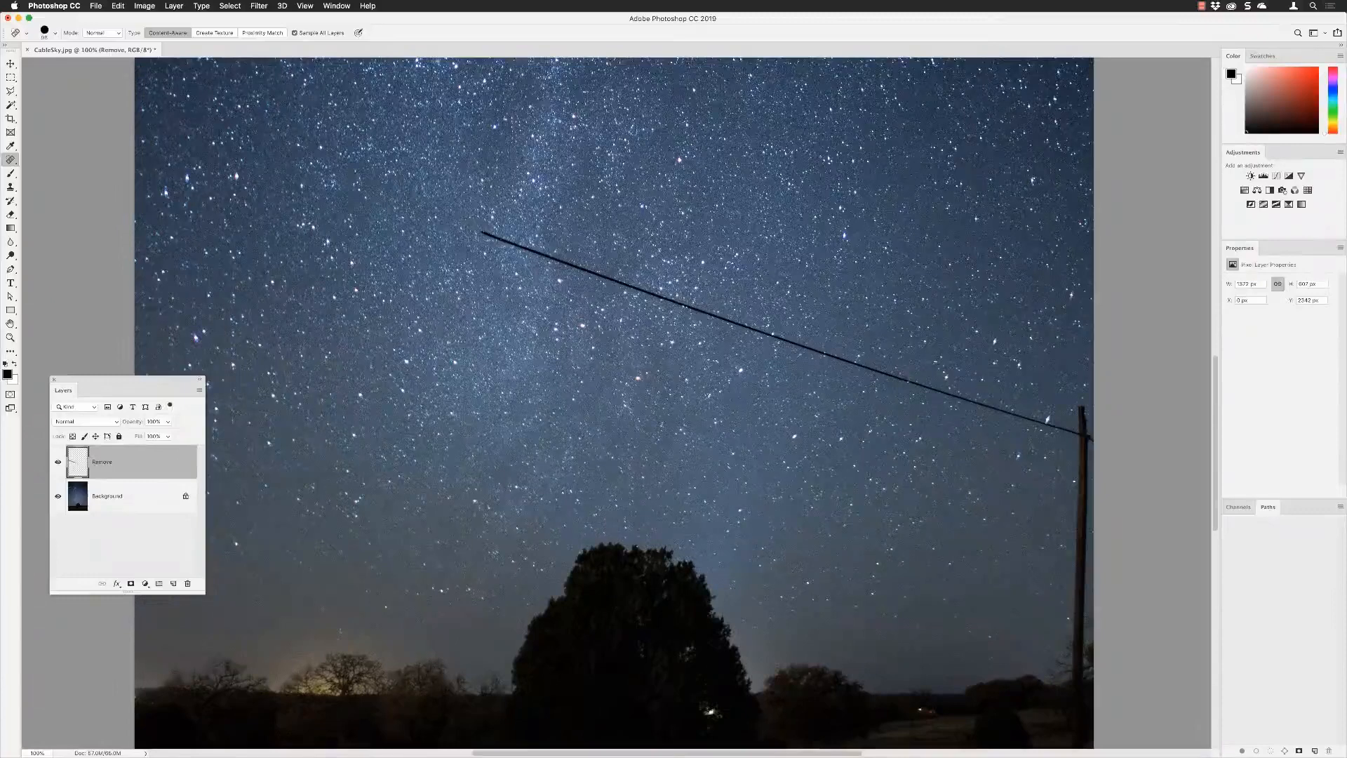
{"action": "left_click", "coordinate": [484, 231]}
{"action": "left_click", "coordinate": [1086, 436], "text": "shift"}
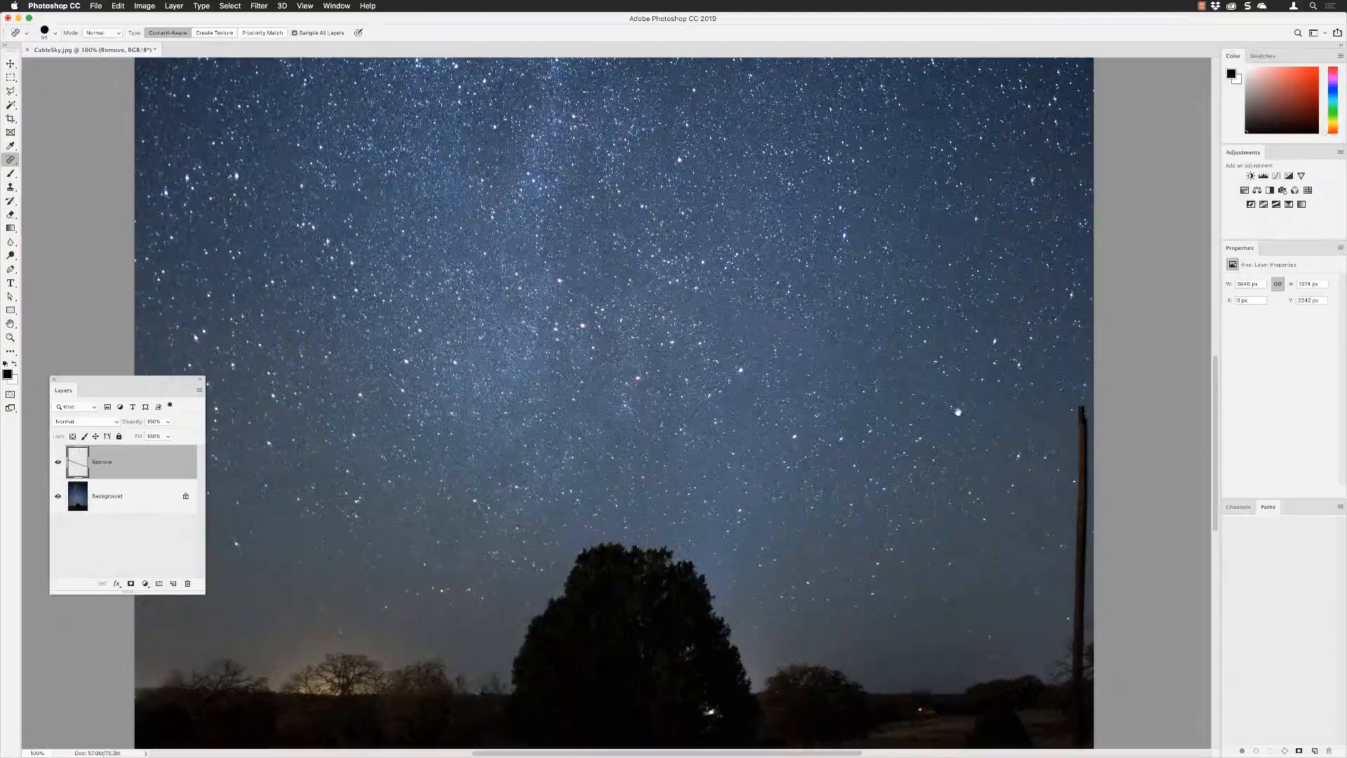
- Paint out the utility pole against the sky with the Spot Healing Brush, from its tip down to the treeline
{"action": "scroll", "coordinate": [1080, 435], "scroll_direction": "down", "scroll_amount": 5}
{"action": "scroll", "coordinate": [1080, 435], "scroll_direction": "right", "scroll_amount": 5}
{"action": "left_click", "coordinate": [788, 243]}
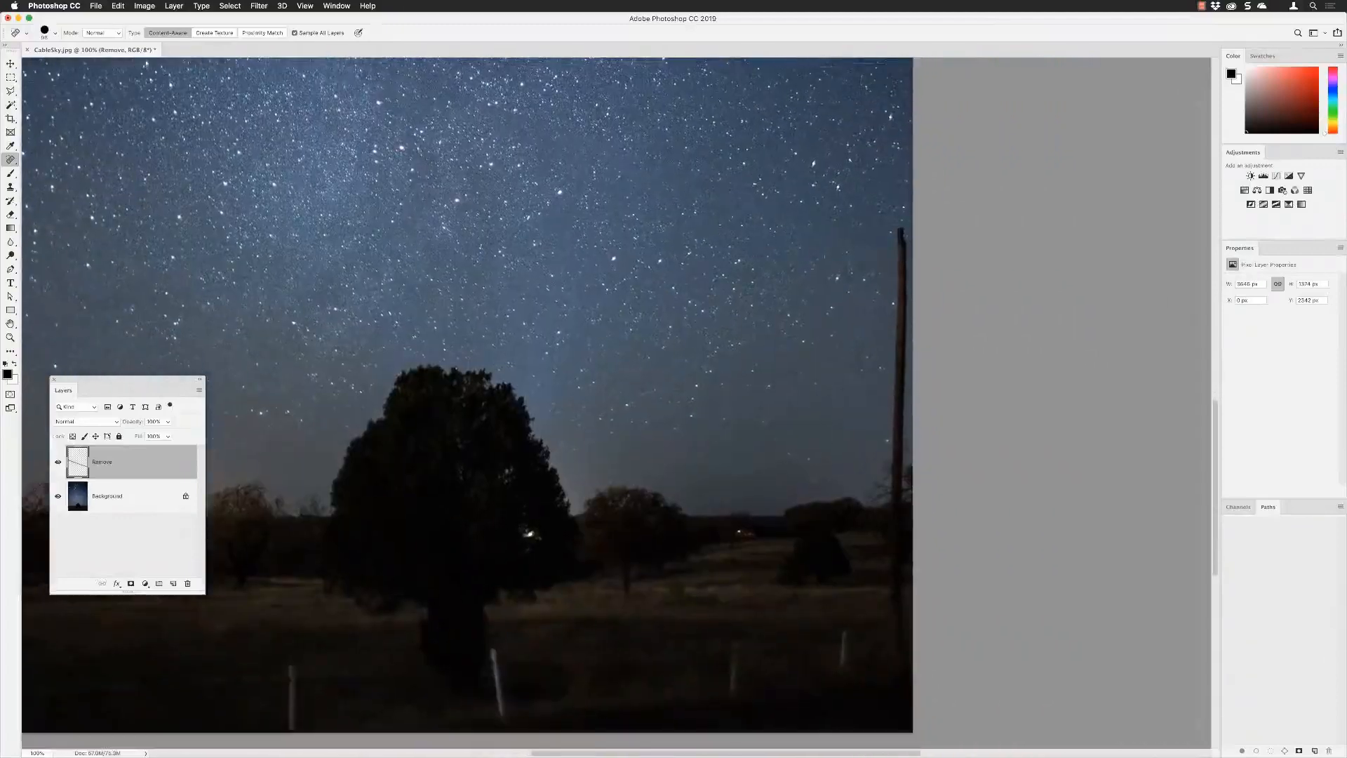
{"action": "scroll", "coordinate": [616, 403], "scroll_direction": "up", "scroll_amount": 2}
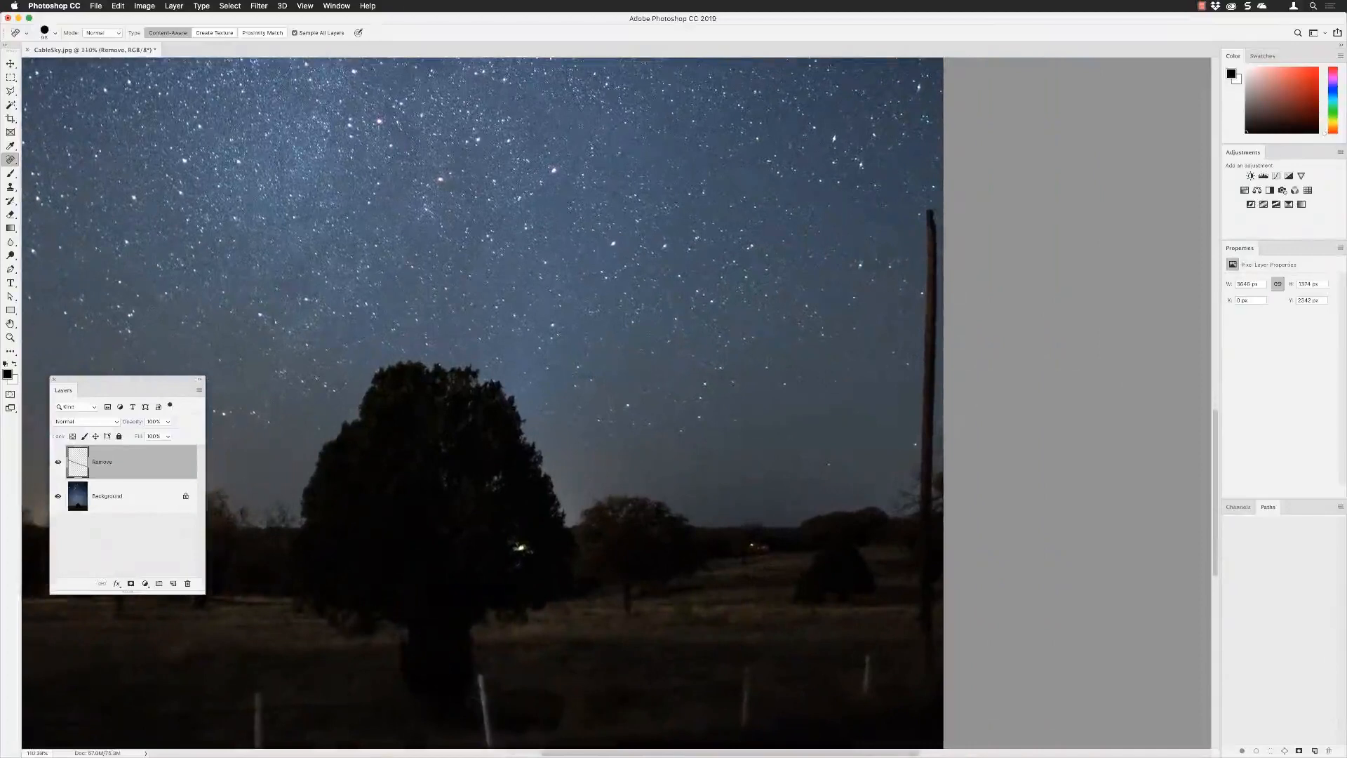
{"action": "scroll", "coordinate": [926, 295], "scroll_direction": "up", "scroll_amount": 1}
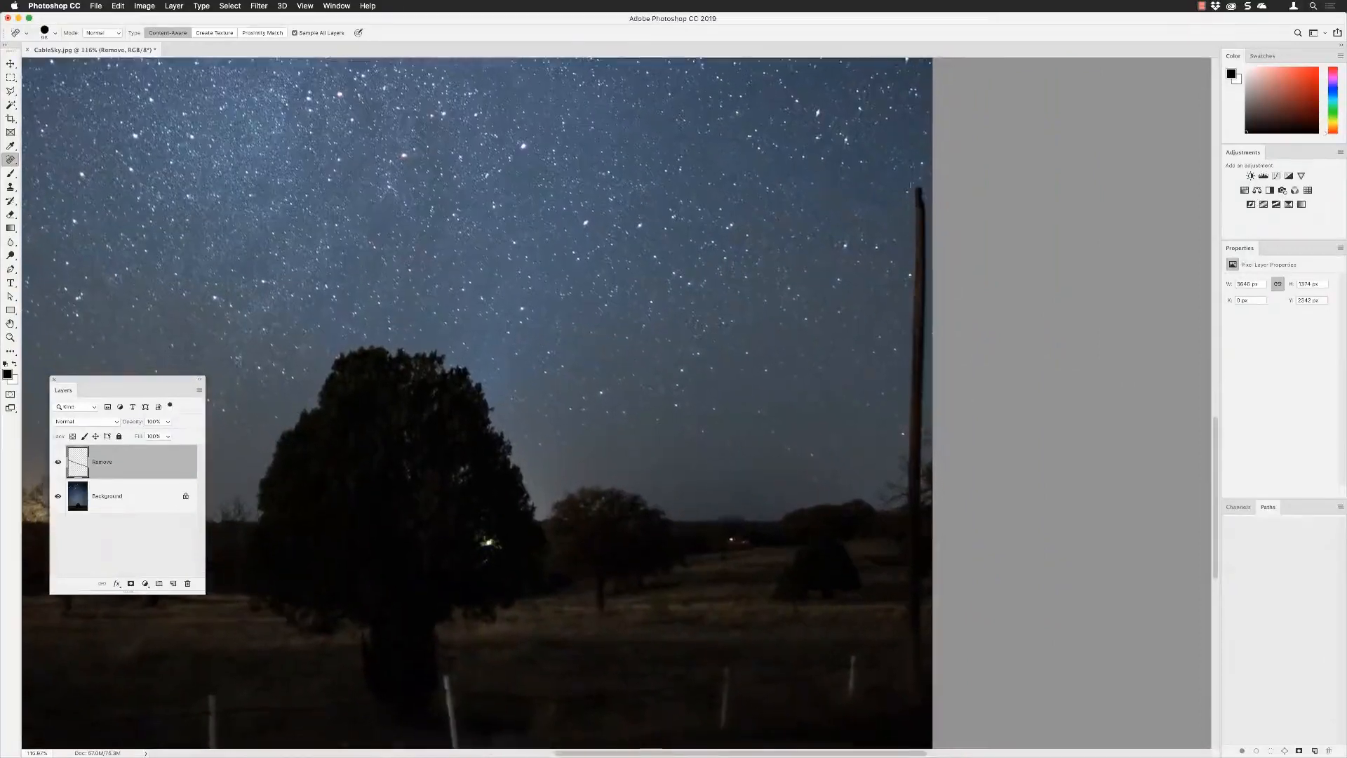
{"action": "mouse_move", "coordinate": [916, 181]}
{"action": "left_mouse_down"}
{"action": "mouse_move", "coordinate": [914, 481]}
{"action": "mouse_move", "coordinate": [893, 475]}
{"action": "mouse_move", "coordinate": [884, 491]}
{"action": "mouse_move", "coordinate": [909, 482]}
{"action": "left_mouse_up"}
{"action": "left_click_drag", "start_coordinate": [919, 489], "coordinate": [905, 438]}
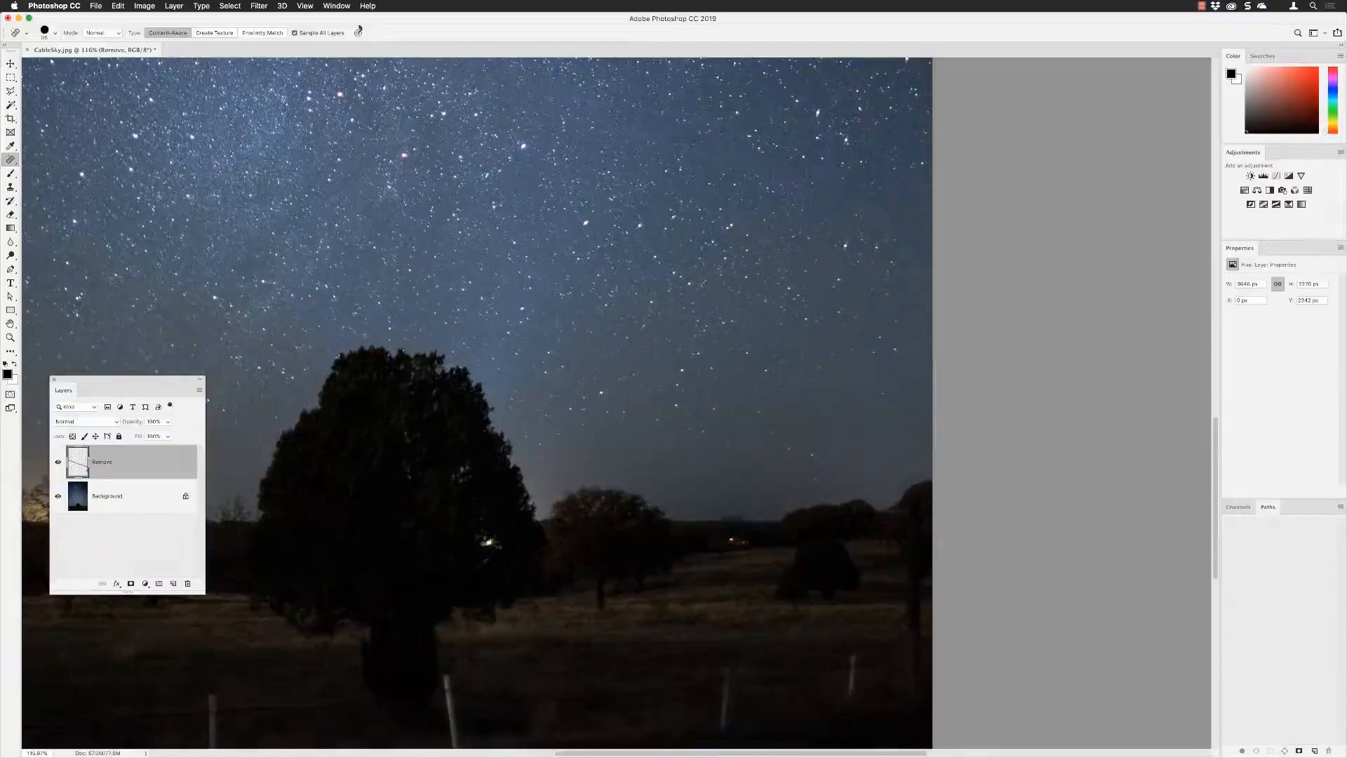
- Fit the whole photo on screen and toggle the Remove layer's visibility off and on to compare before and after
{"action": "left_click", "coordinate": [309, 6]}
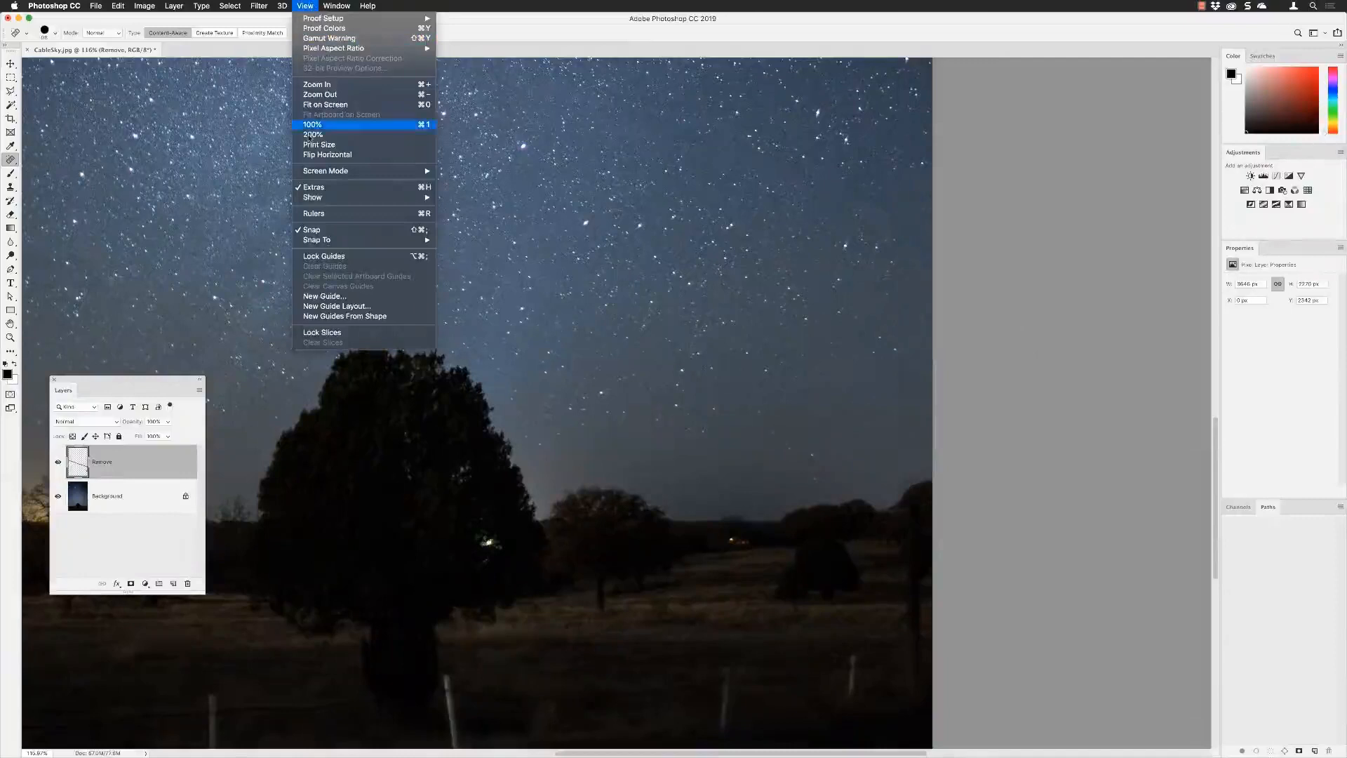
{"action": "left_click", "coordinate": [324, 105]}
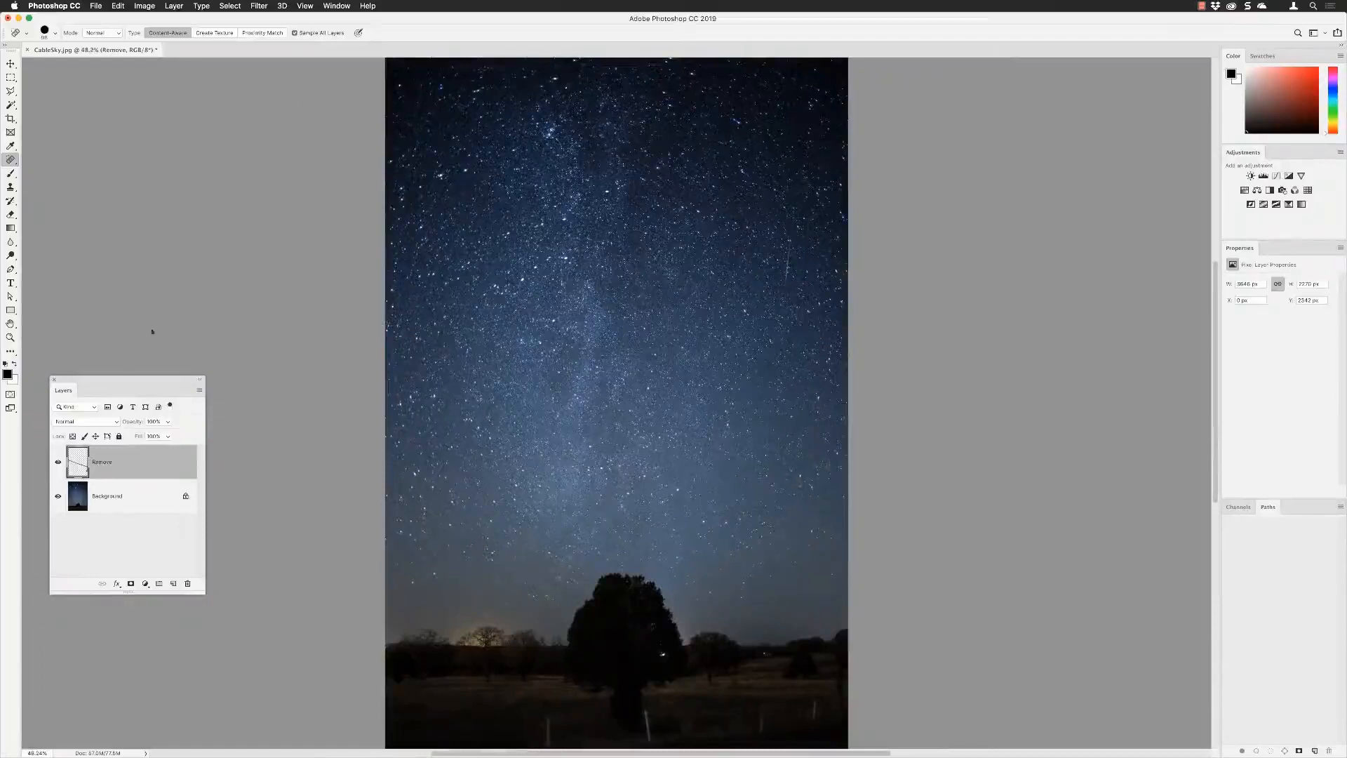
{"action": "left_click_drag", "start_coordinate": [118, 382], "coordinate": [270, 137]}
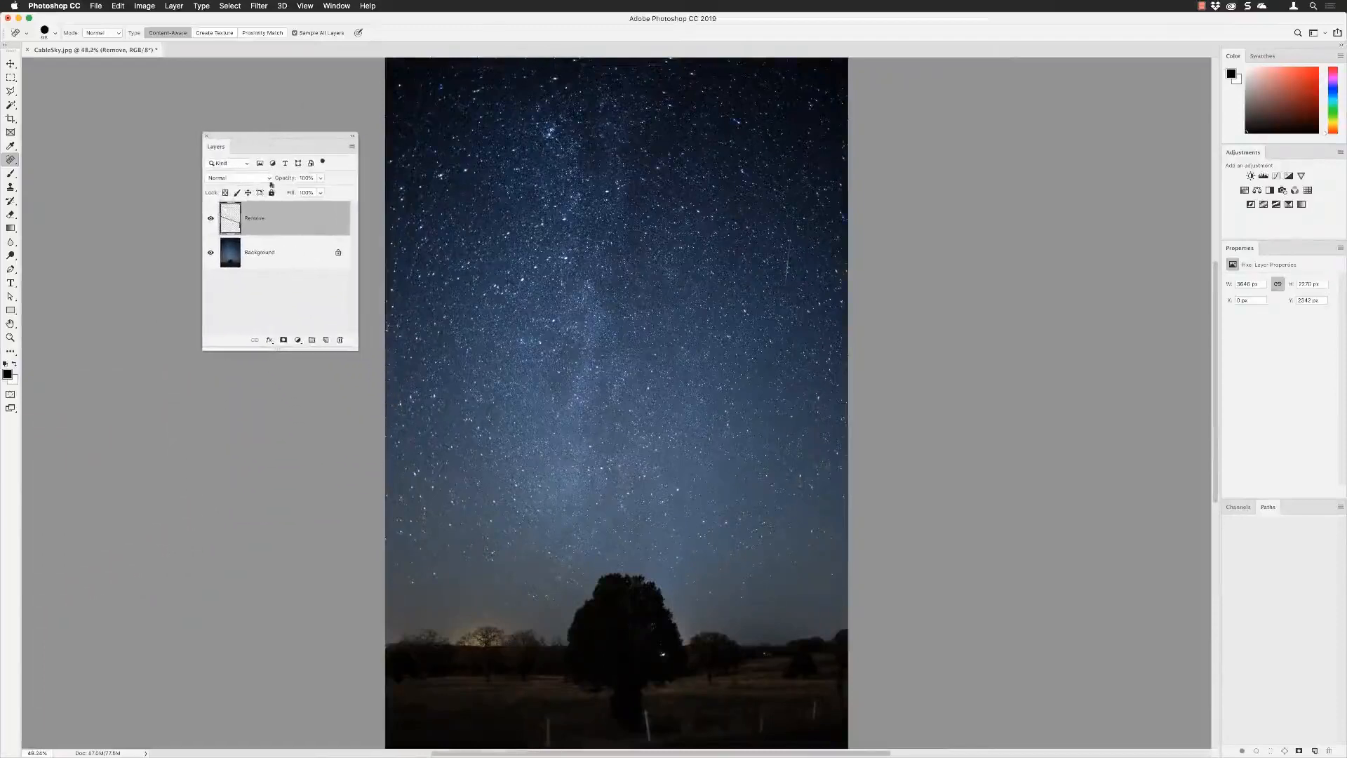
{"action": "left_click", "coordinate": [210, 221]}
{"action": "left_click", "coordinate": [210, 222]}
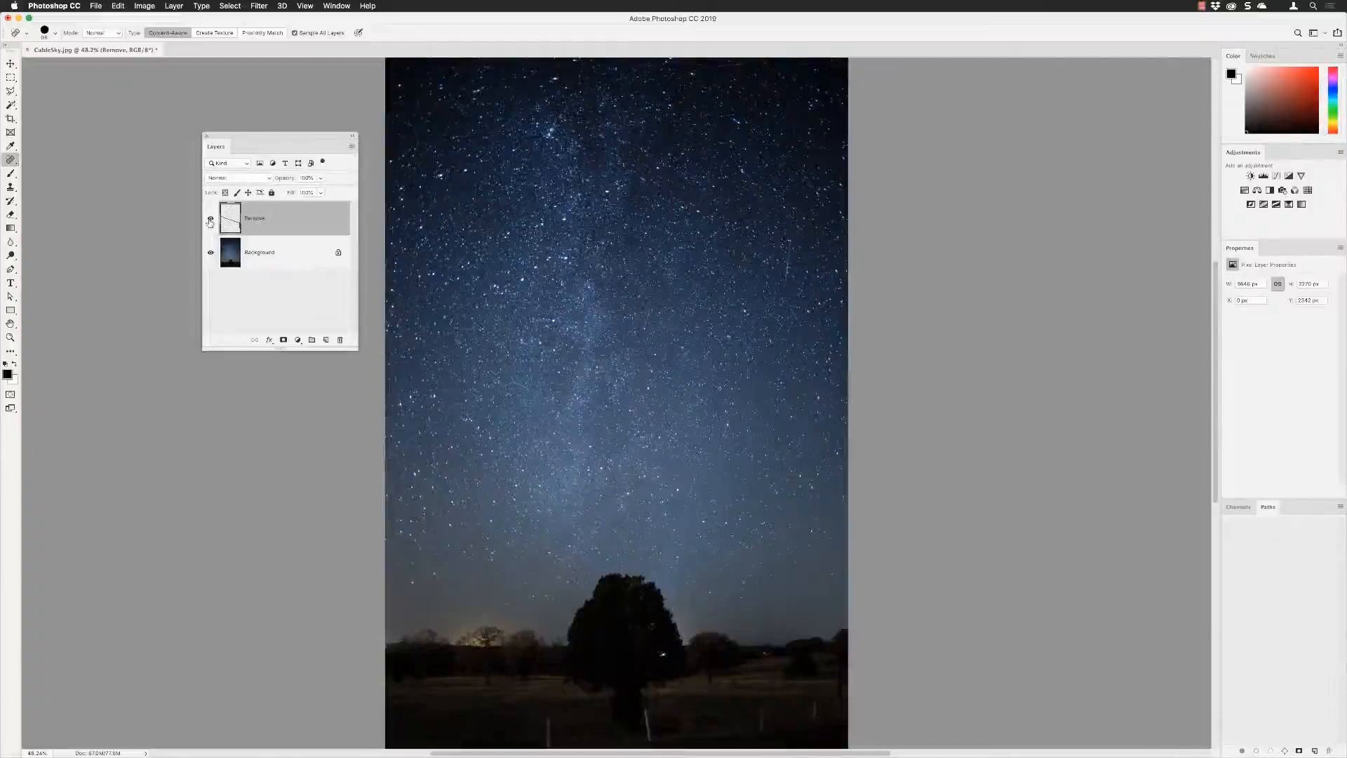